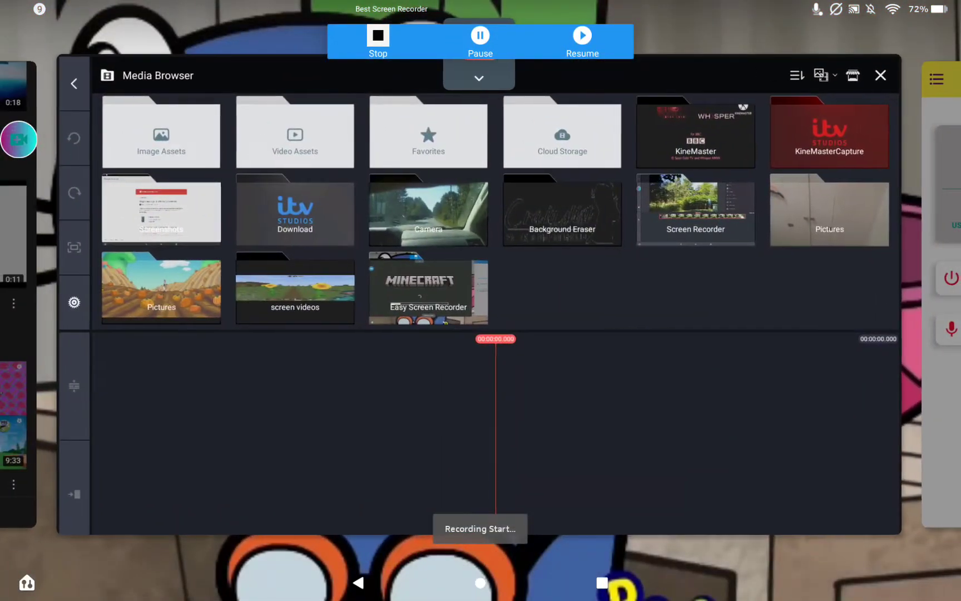
- Add the cartoon clip from the KineMaster media folder to the timeline
{"action": "left_click", "coordinate": [481, 301]}
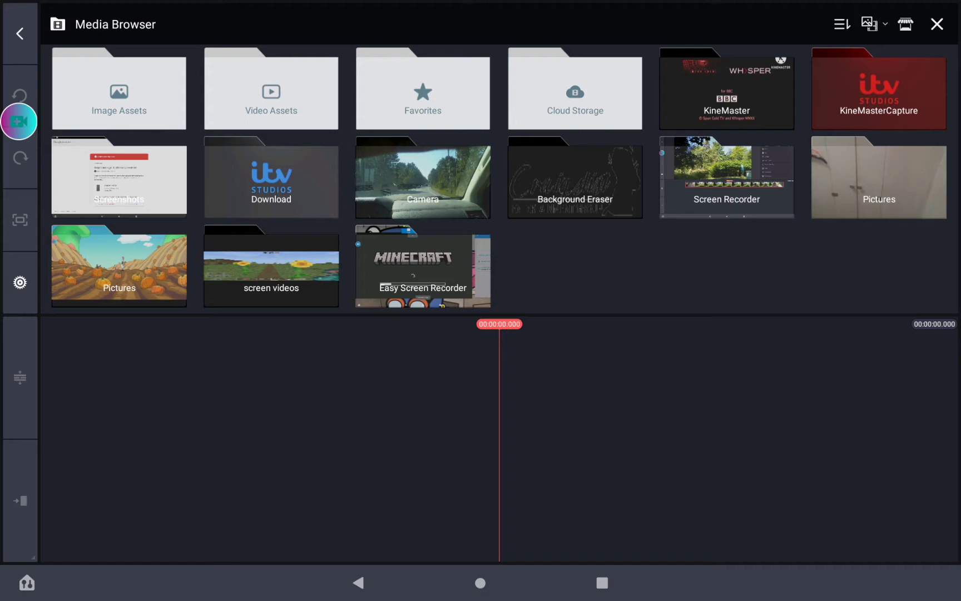
{"action": "left_click", "coordinate": [727, 90]}
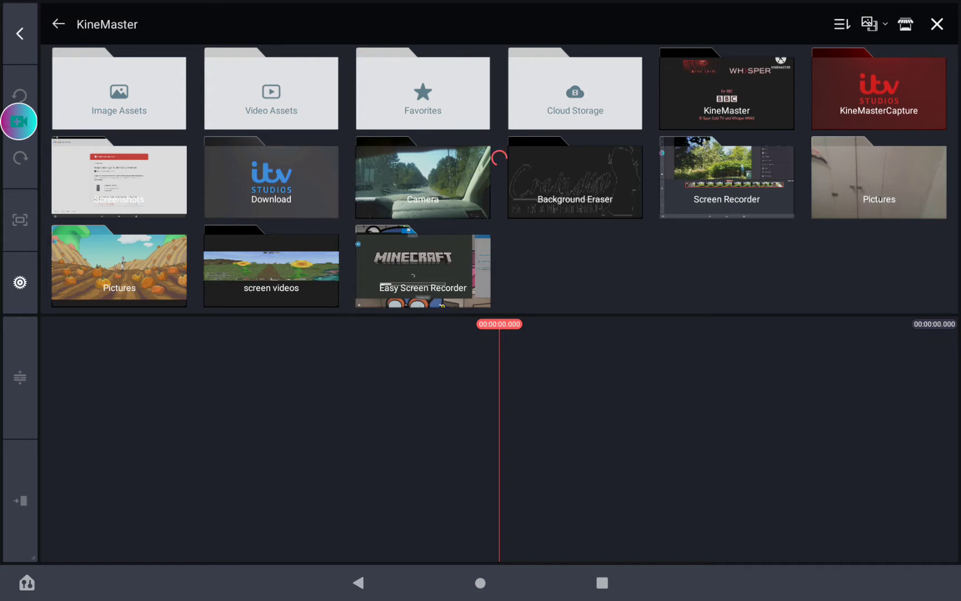
{"action": "scroll", "coordinate": [500, 181], "scroll_direction": "down", "scroll_amount": 3}
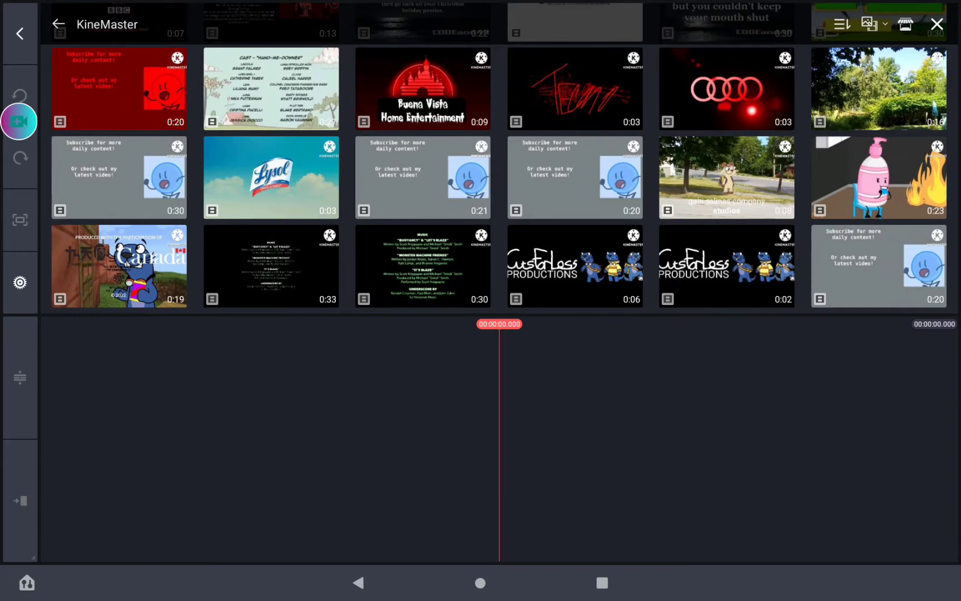
{"action": "left_click", "coordinate": [424, 178]}
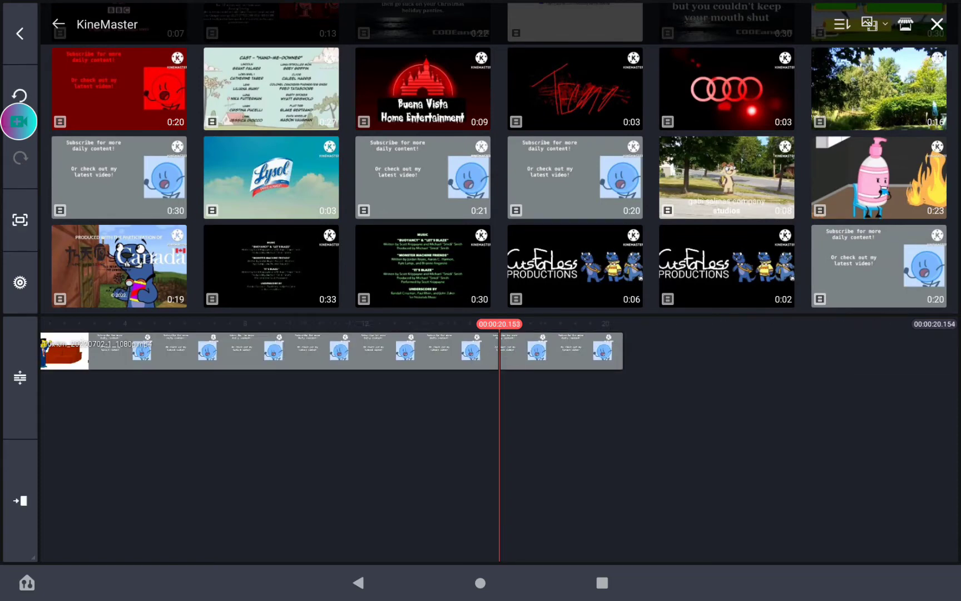
{"action": "left_click", "coordinate": [270, 350]}
{"action": "left_click_drag", "start_coordinate": [406, 451], "coordinate": [589, 451]}
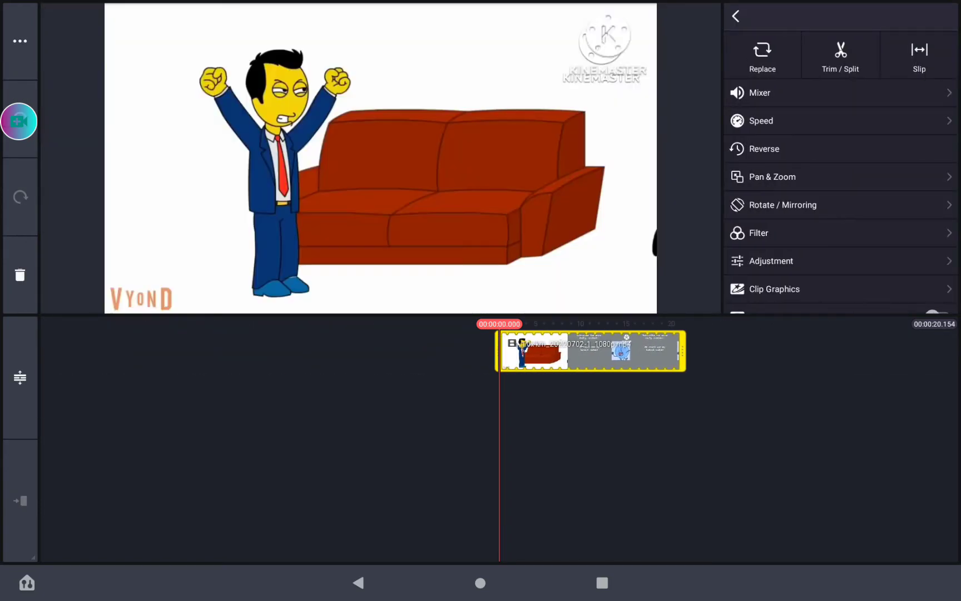
{"action": "scroll", "coordinate": [840, 196], "scroll_direction": "down", "scroll_amount": 5}
{"action": "scroll", "coordinate": [840, 196], "scroll_direction": "up", "scroll_amount": 2}
- Apply the B05 black-and-white filter to the cartoon clip
{"action": "left_click", "coordinate": [840, 104]}
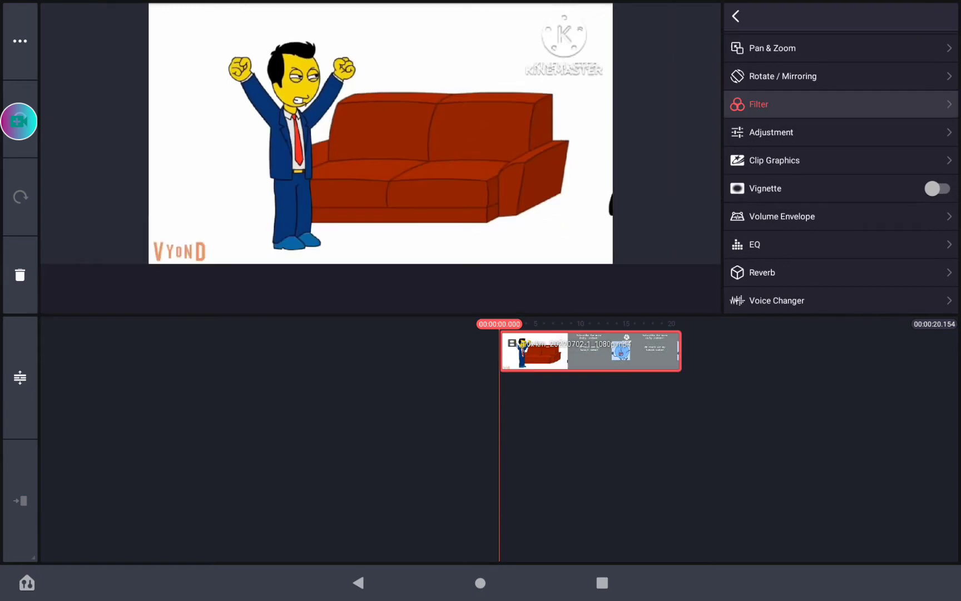
{"action": "left_click", "coordinate": [781, 163]}
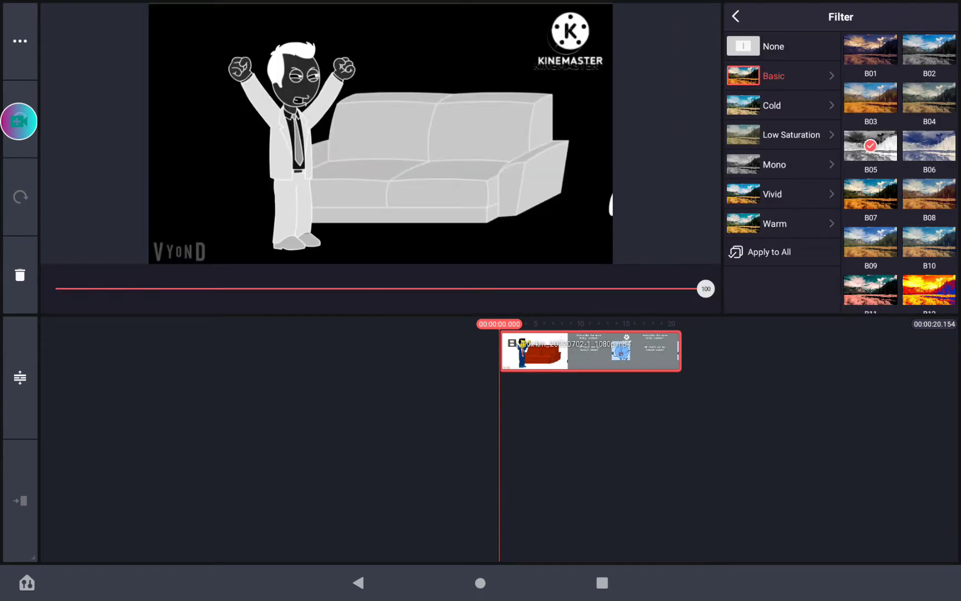
{"action": "left_click", "coordinate": [735, 17]}
{"action": "left_click", "coordinate": [301, 466]}
- Add a red solid image layer and enlarge it to fill the frame
{"action": "left_click", "coordinate": [840, 107]}
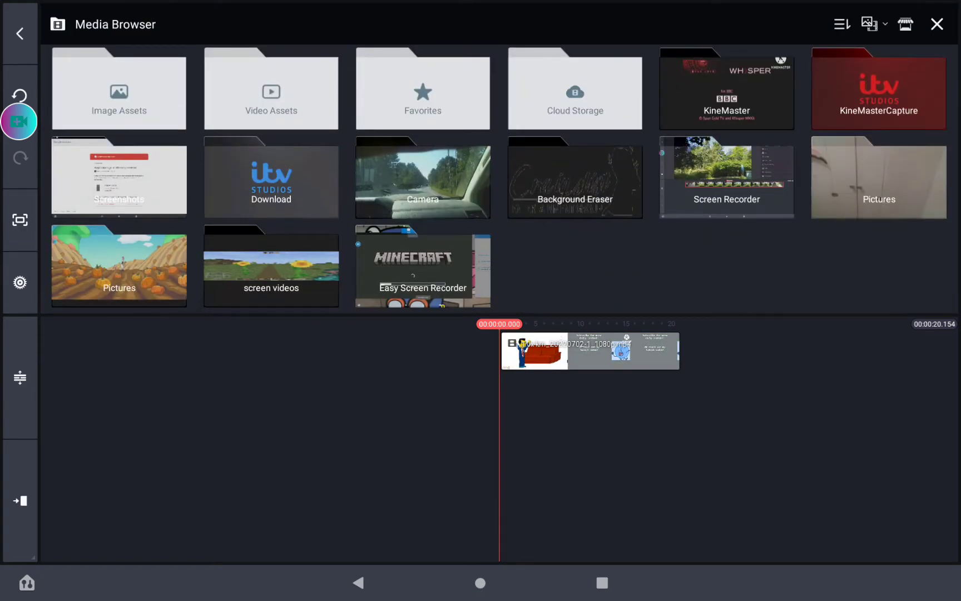
{"action": "left_click", "coordinate": [122, 108]}
{"action": "left_click", "coordinate": [241, 173]}
{"action": "left_click_drag", "start_coordinate": [381, 158], "coordinate": [165, 45]}
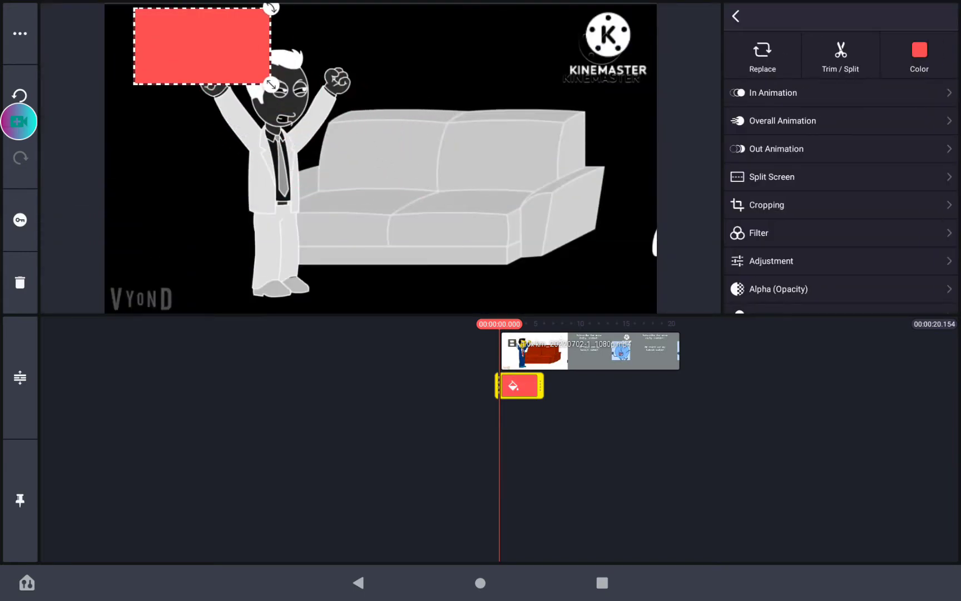
{"action": "mouse_move", "coordinate": [225, 83]}
{"action": "left_mouse_down"}
{"action": "mouse_move", "coordinate": [304, 113]}
{"action": "mouse_move", "coordinate": [658, 312]}
{"action": "left_mouse_up"}
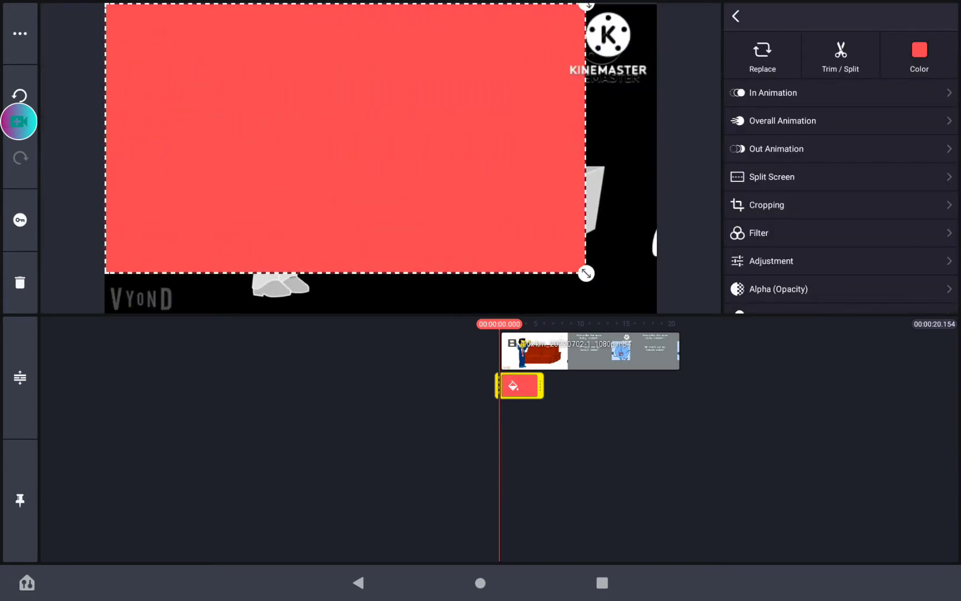
- Set the layer colour to pure red and stretch it to the clip's full length
{"action": "left_click", "coordinate": [919, 53]}
{"action": "left_click", "coordinate": [608, 209]}
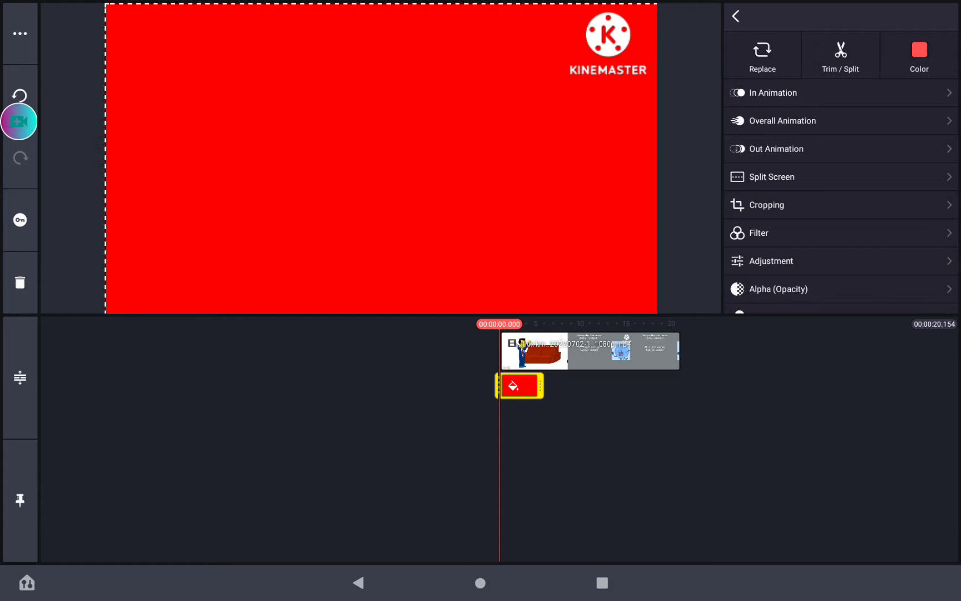
{"action": "left_click_drag", "start_coordinate": [541, 386], "coordinate": [682, 386]}
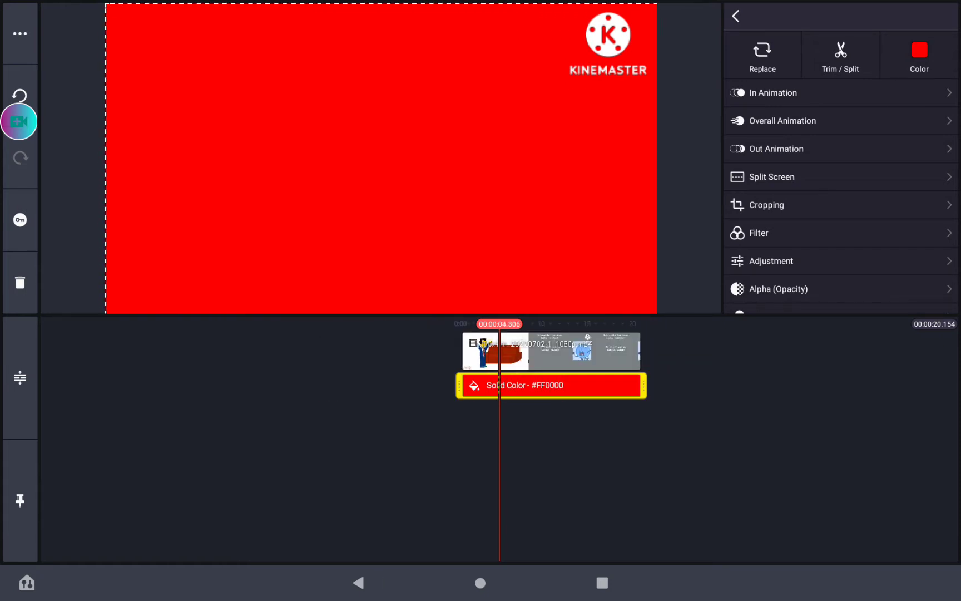
{"action": "left_click", "coordinate": [376, 465]}
- Set the red layer's blending mode to Overlay
{"action": "left_click", "coordinate": [590, 385]}
{"action": "scroll", "coordinate": [842, 196], "scroll_direction": "down", "scroll_amount": 3}
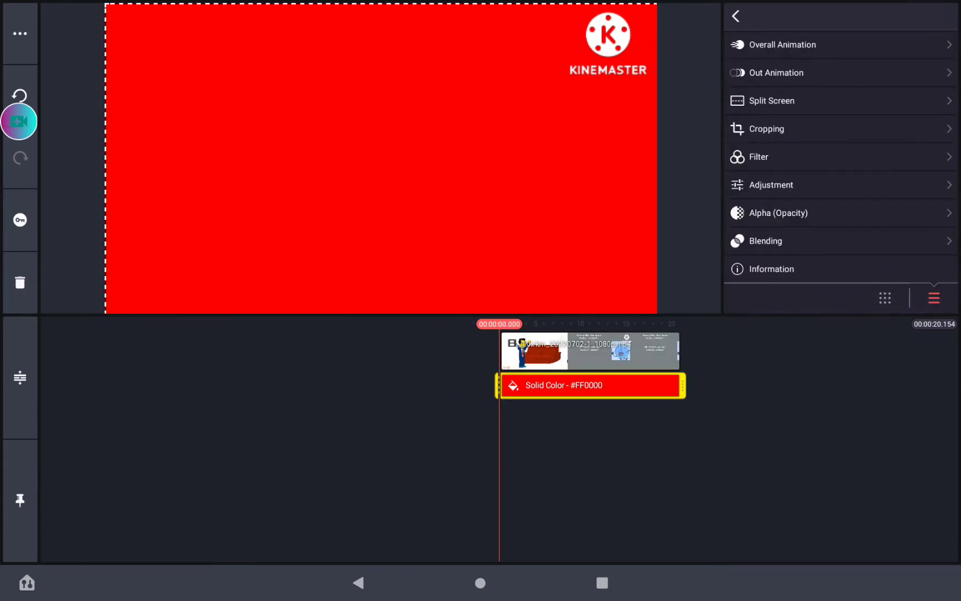
{"action": "left_click", "coordinate": [789, 297]}
{"action": "left_click", "coordinate": [759, 113]}
- Add a Color Inversion effect layer covering the full frame and the clip's full length
{"action": "left_click", "coordinate": [376, 466]}
{"action": "left_click", "coordinate": [788, 157]}
{"action": "left_click", "coordinate": [758, 188]}
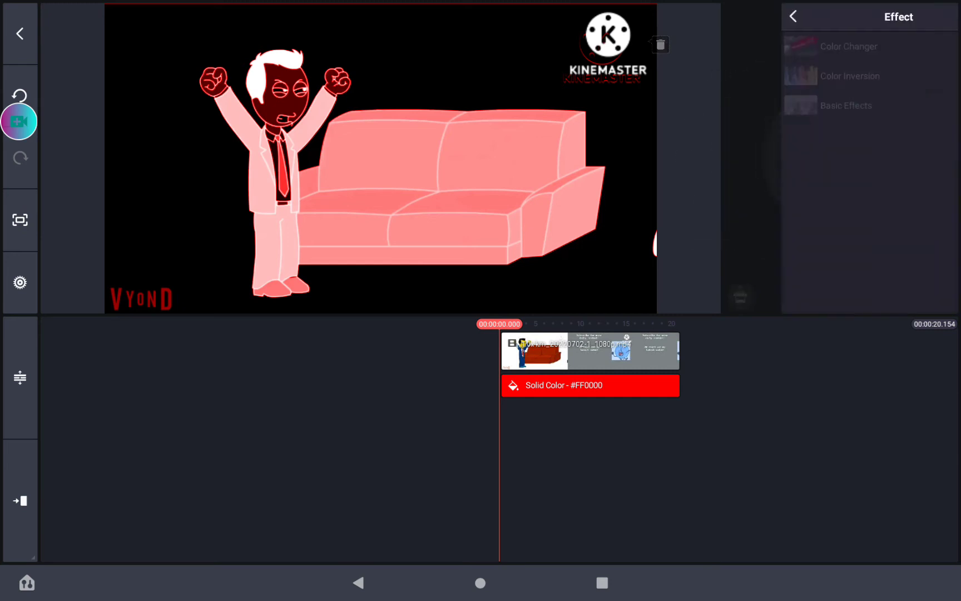
{"action": "left_click", "coordinate": [781, 75]}
{"action": "left_click", "coordinate": [871, 53]}
{"action": "mouse_move", "coordinate": [499, 290]}
{"action": "left_mouse_down"}
{"action": "mouse_move", "coordinate": [105, 8]}
{"action": "mouse_move", "coordinate": [657, 312]}
{"action": "left_mouse_up"}
{"action": "left_click", "coordinate": [376, 489]}
{"action": "left_click", "coordinate": [520, 412]}
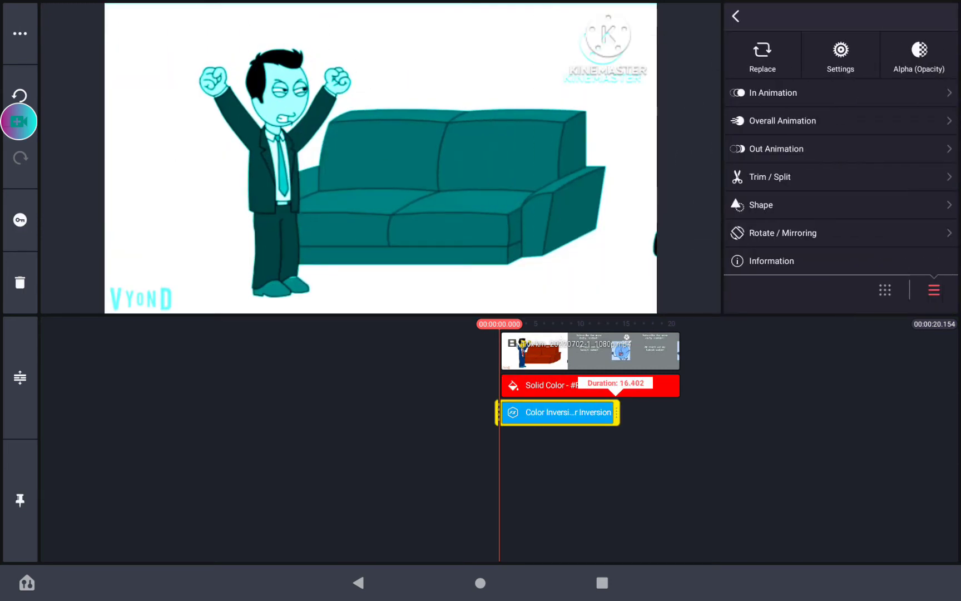
{"action": "left_click_drag", "start_coordinate": [538, 412], "coordinate": [685, 412]}
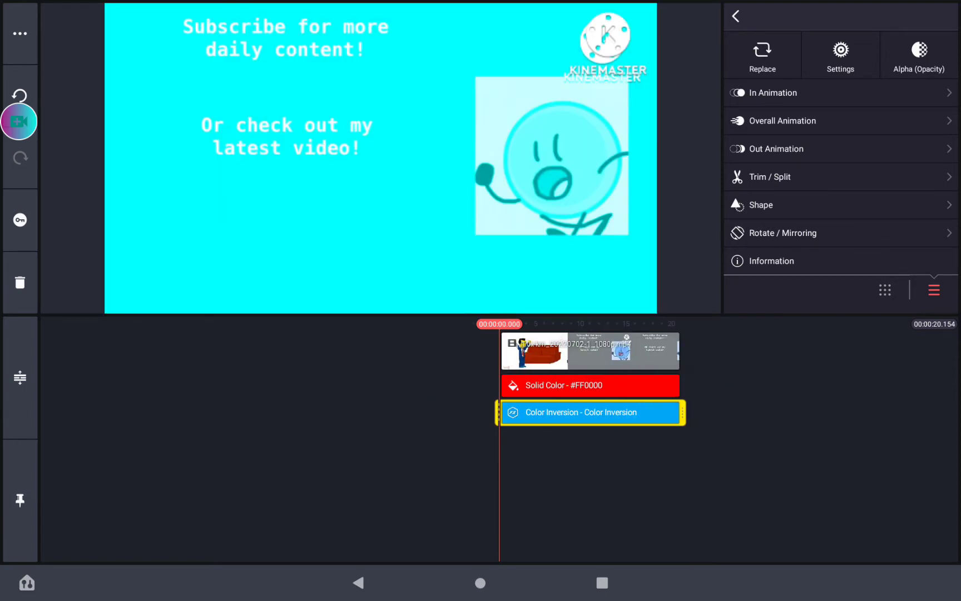
{"action": "left_click", "coordinate": [376, 489]}
- Add a Color Changer effect layer stretched to the clip's full length
{"action": "left_click", "coordinate": [788, 158]}
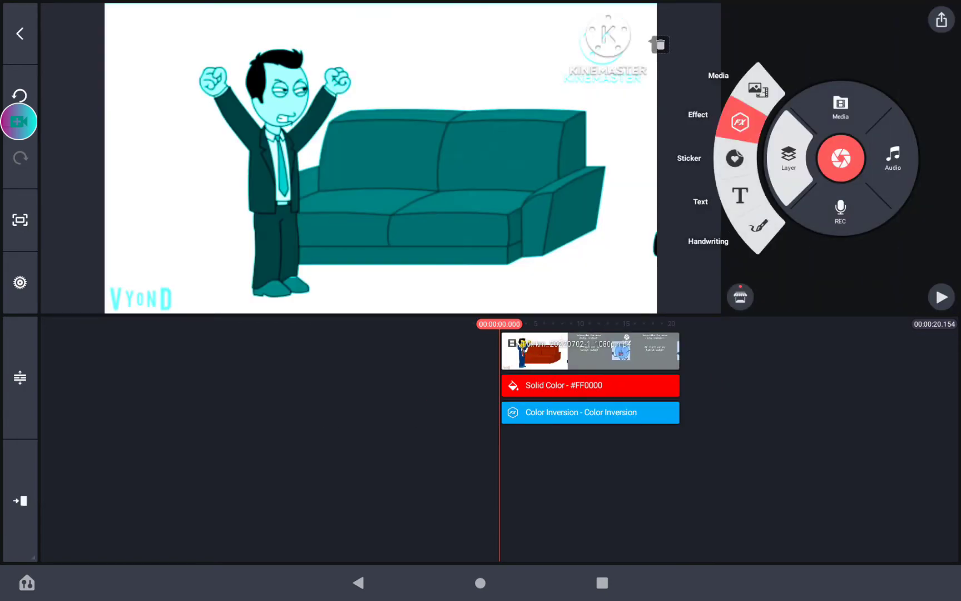
{"action": "left_click", "coordinate": [741, 95]}
{"action": "left_click", "coordinate": [792, 75]}
{"action": "left_click", "coordinate": [791, 45]}
{"action": "left_click", "coordinate": [871, 50]}
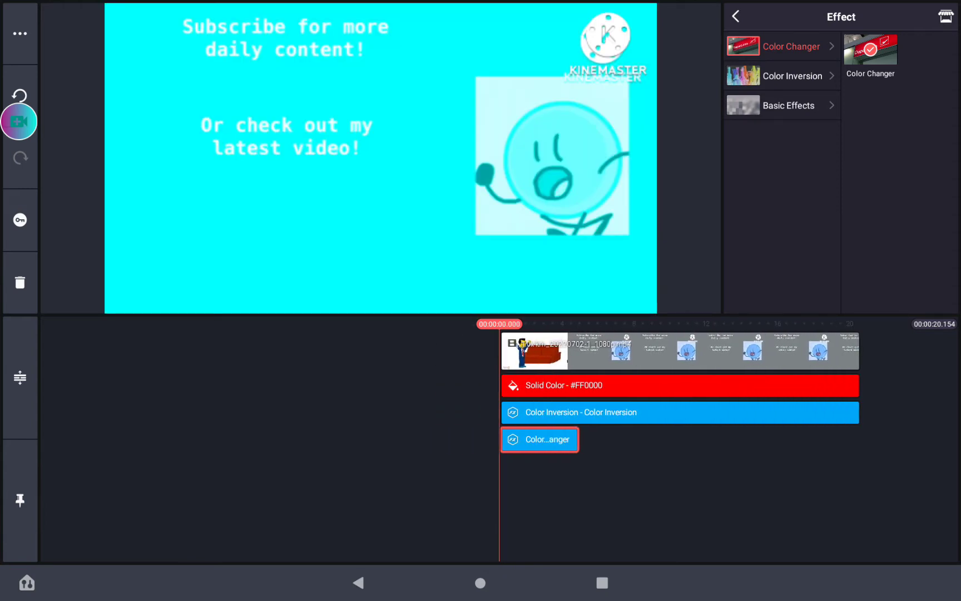
{"action": "left_click", "coordinate": [376, 488]}
{"action": "left_click", "coordinate": [539, 439]}
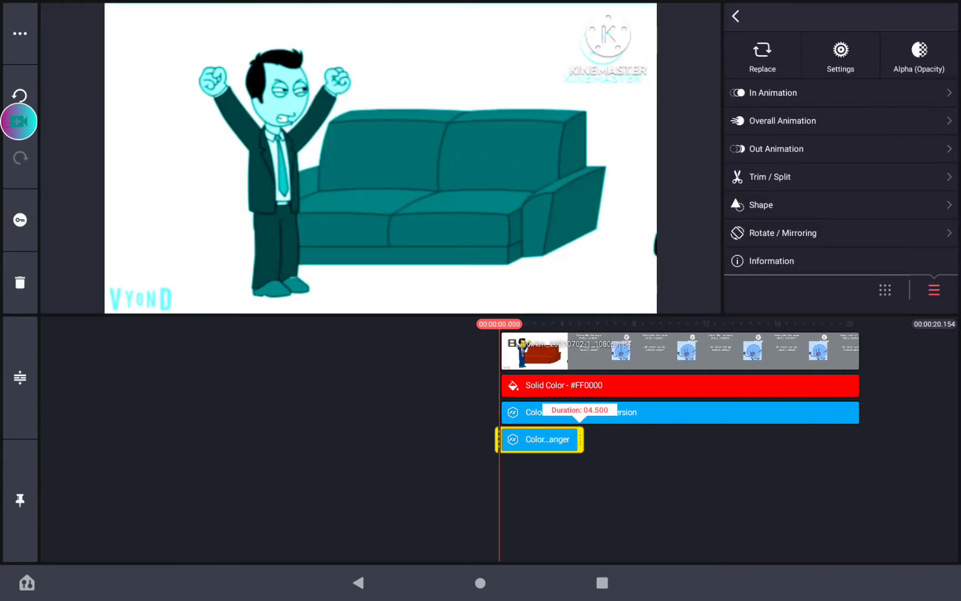
{"action": "left_click_drag", "start_coordinate": [575, 440], "coordinate": [862, 439]}
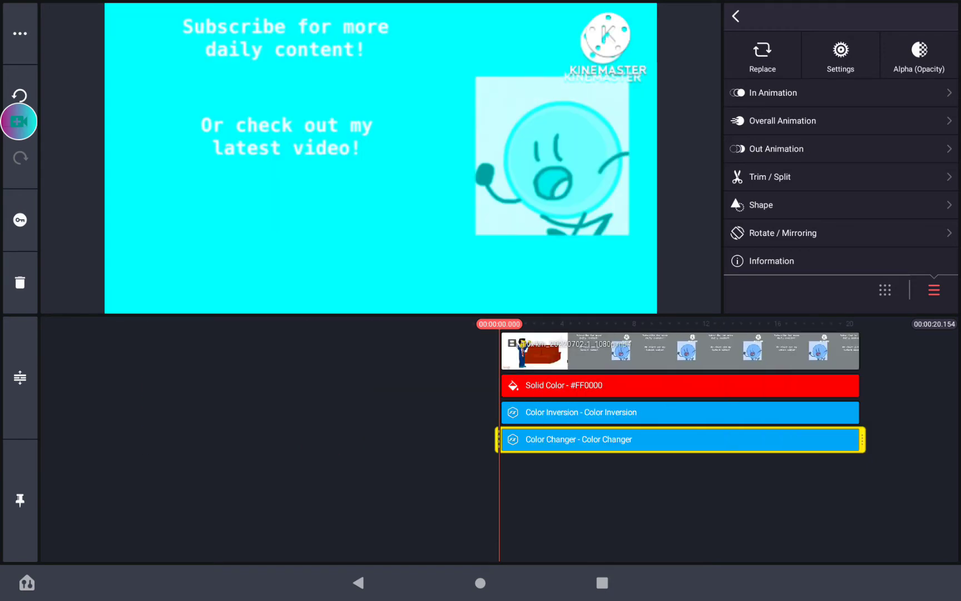
- Set the Color Changer's colour offset to maximum and hue to -180
{"action": "left_click", "coordinate": [841, 56]}
{"action": "left_click_drag", "start_coordinate": [758, 87], "coordinate": [936, 86]}
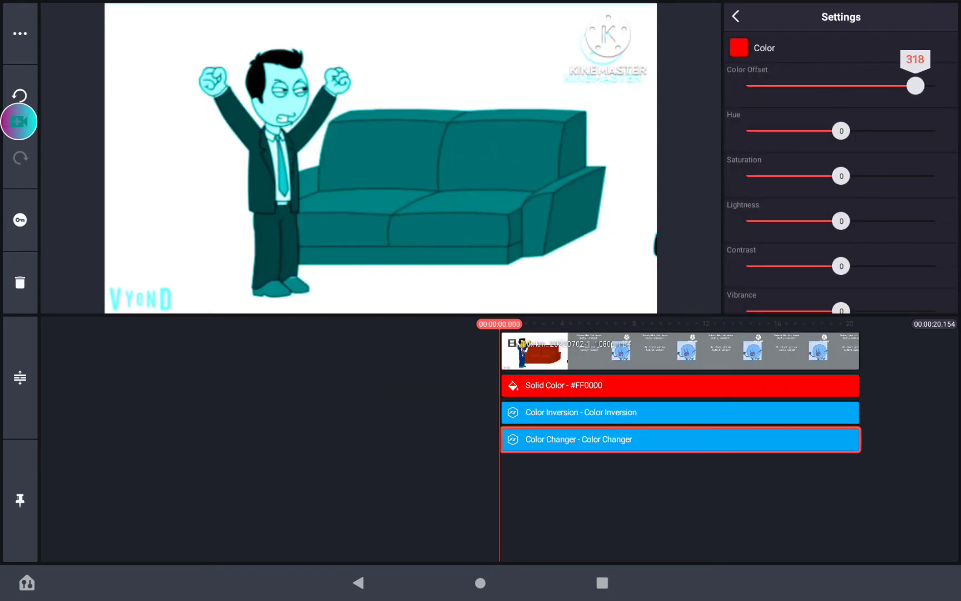
{"action": "left_click_drag", "start_coordinate": [841, 131], "coordinate": [746, 132]}
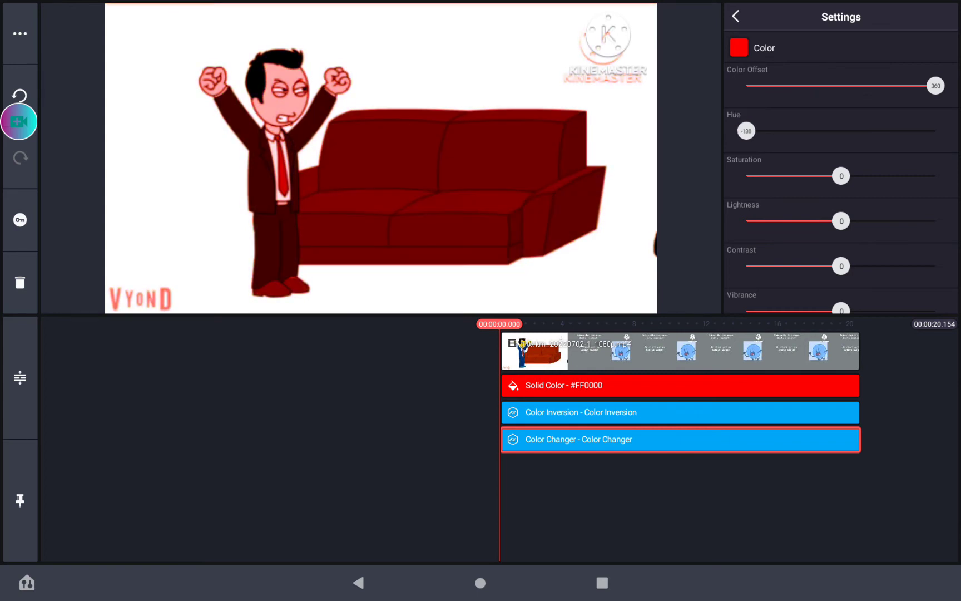
{"action": "left_click", "coordinate": [736, 16]}
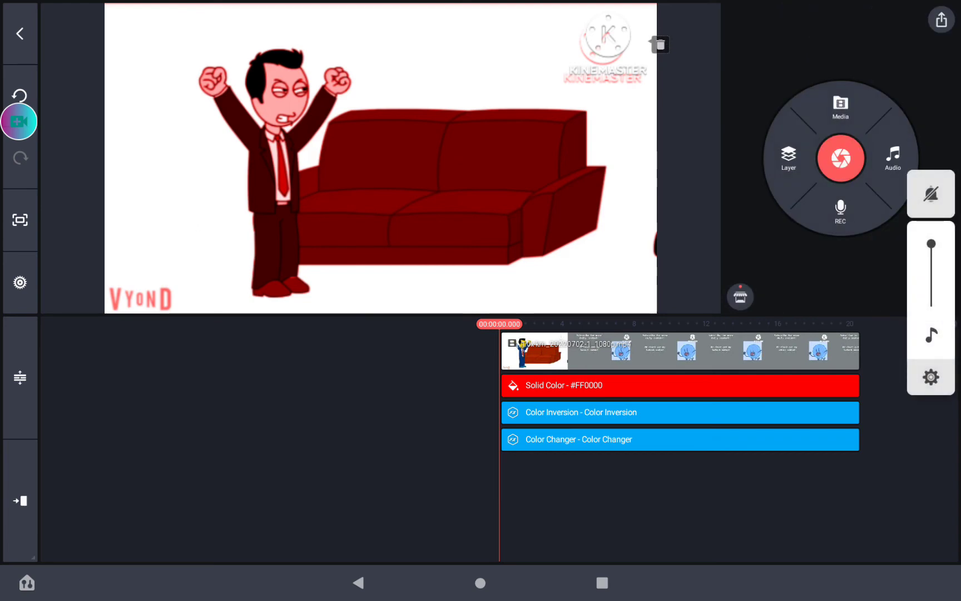
- Extract the video clip's audio three times into three audio tracks
{"action": "left_click", "coordinate": [713, 350]}
{"action": "scroll", "coordinate": [841, 188], "scroll_direction": "down", "scroll_amount": 5}
{"action": "left_click", "coordinate": [774, 213]}
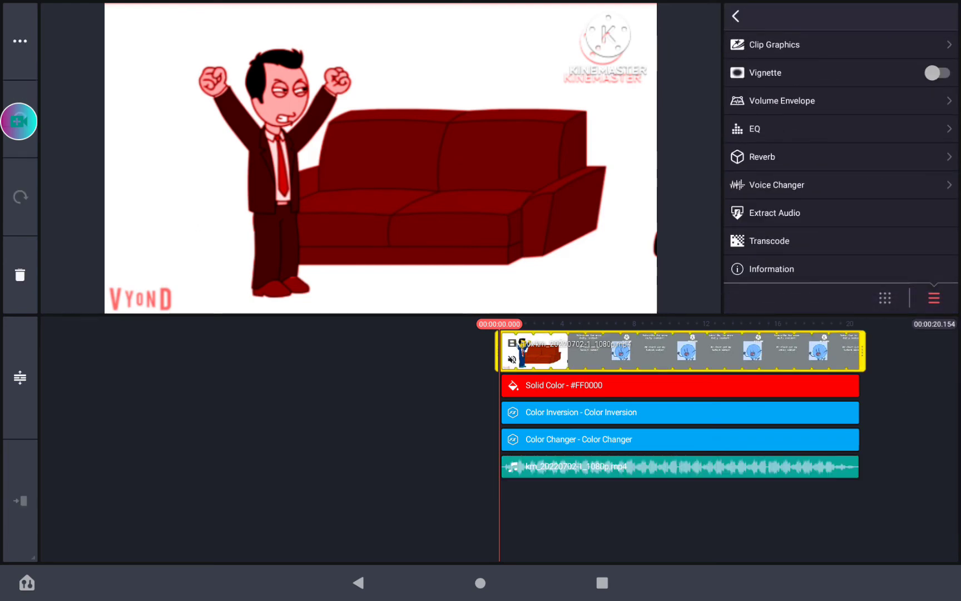
{"action": "left_click", "coordinate": [775, 213]}
{"action": "left_click", "coordinate": [300, 450]}
- Give each of the three audio tracks a different pitch in the Mixer
{"action": "left_click", "coordinate": [679, 466]}
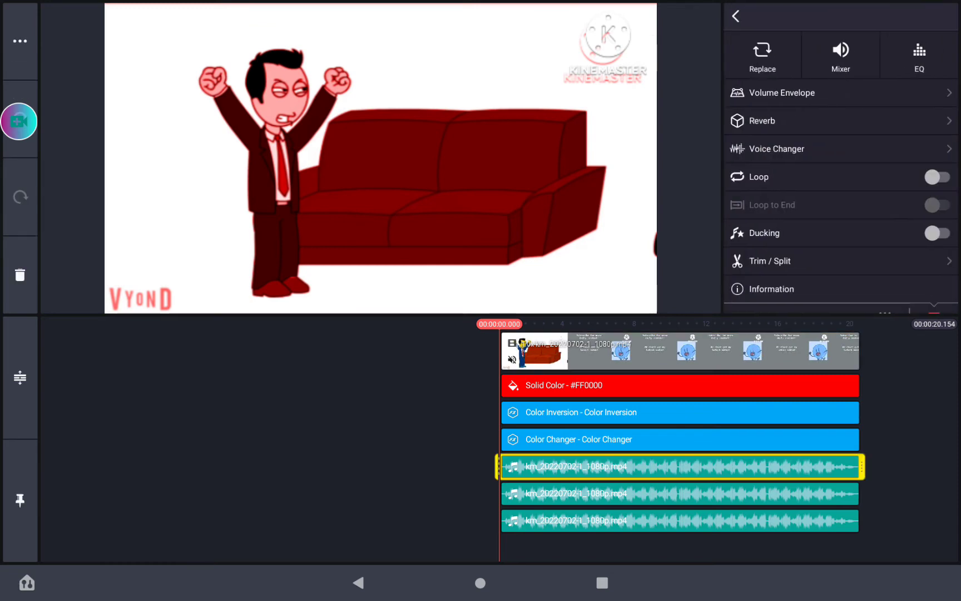
{"action": "left_click", "coordinate": [841, 63]}
{"action": "mouse_move", "coordinate": [880, 280]}
{"action": "left_mouse_down"}
{"action": "mouse_move", "coordinate": [814, 278]}
{"action": "mouse_move", "coordinate": [947, 279]}
{"action": "left_mouse_up"}
{"action": "left_click", "coordinate": [680, 494]}
{"action": "left_click", "coordinate": [841, 64]}
{"action": "left_click", "coordinate": [300, 451]}
{"action": "left_click", "coordinate": [680, 520]}
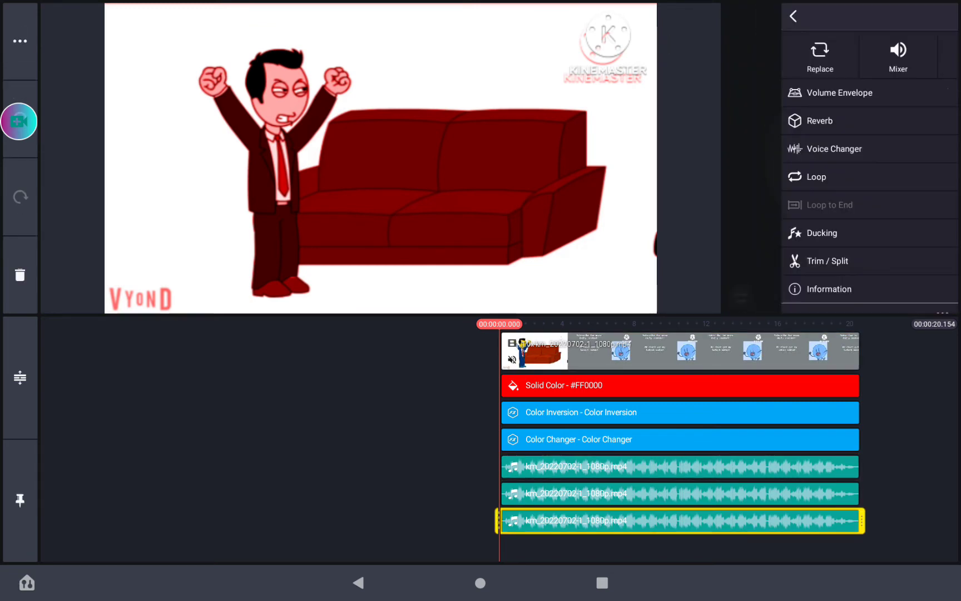
{"action": "left_click", "coordinate": [842, 64]}
{"action": "left_click_drag", "start_coordinate": [880, 278], "coordinate": [891, 279]}
{"action": "left_click", "coordinate": [301, 451]}
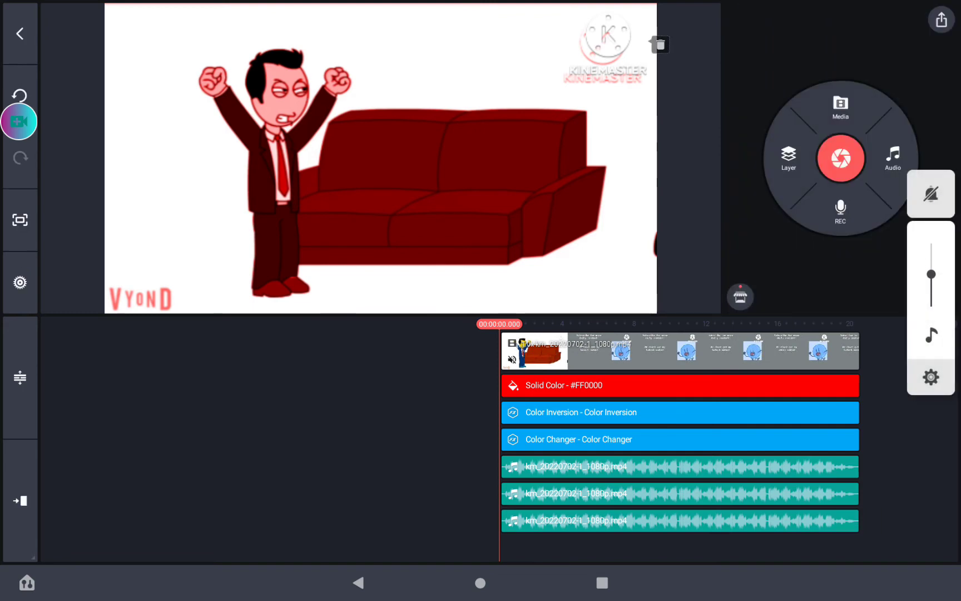
- Play the project full screen, then pull down the notification shade
{"action": "left_click", "coordinate": [930, 293]}
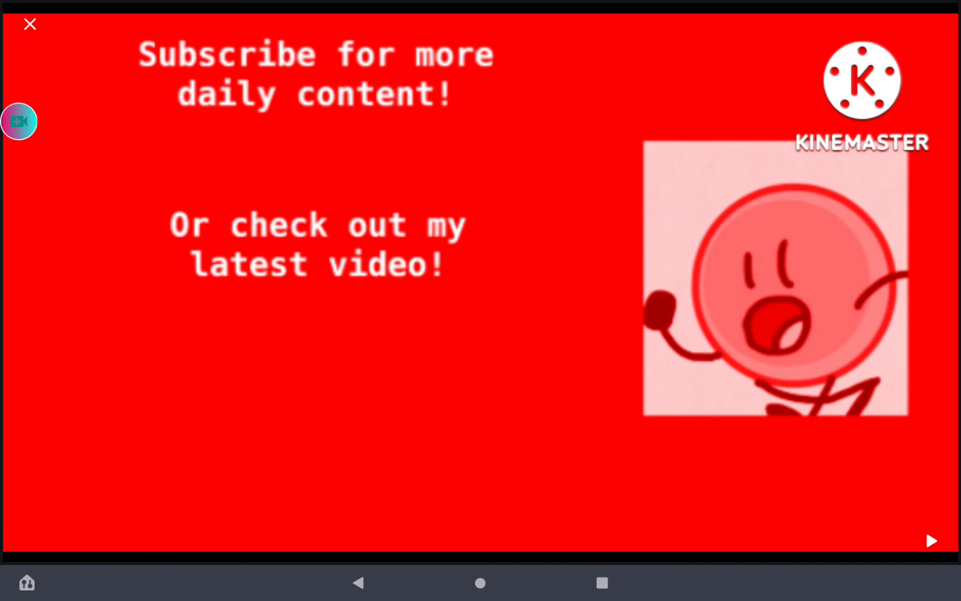
{"action": "left_click_drag", "start_coordinate": [481, 4], "coordinate": [480, 301]}
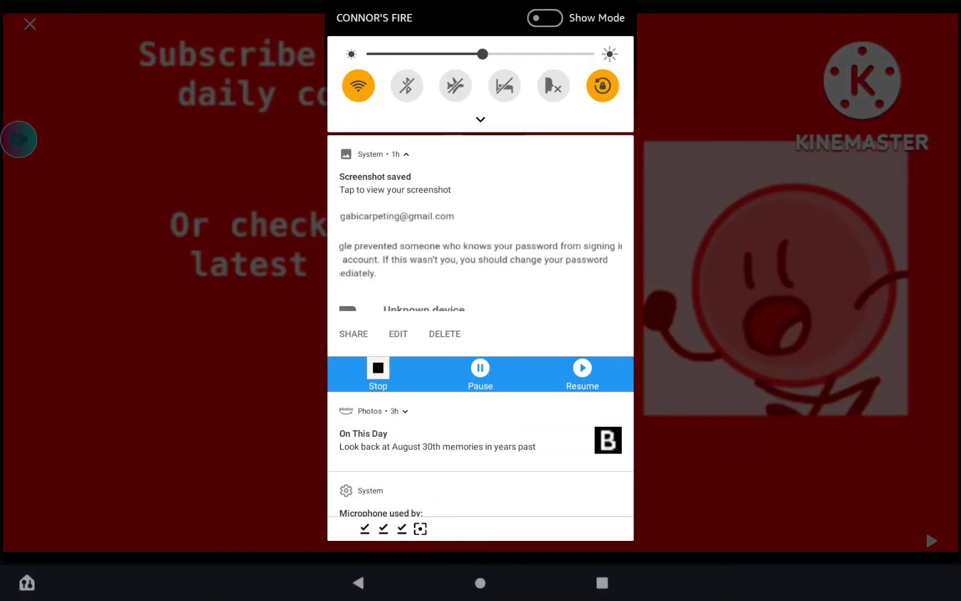